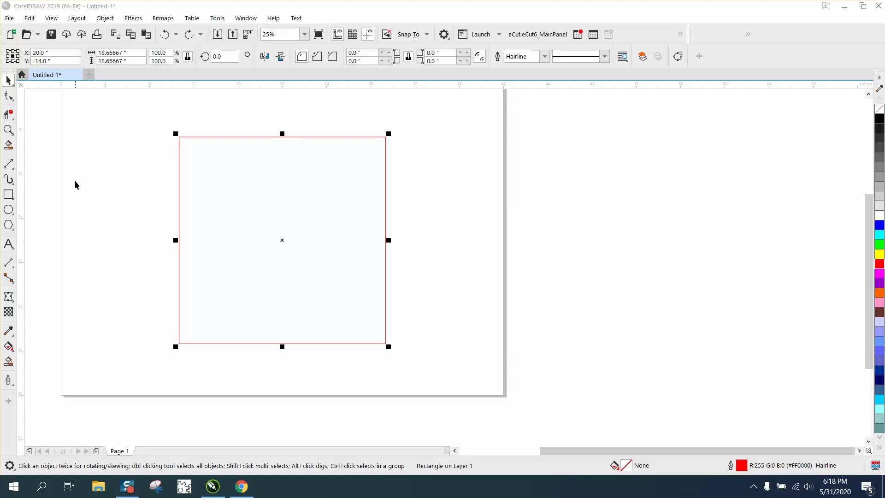
Step: Convert the red 18.67-inch square to curves from the Object menu
left_click(8, 129)
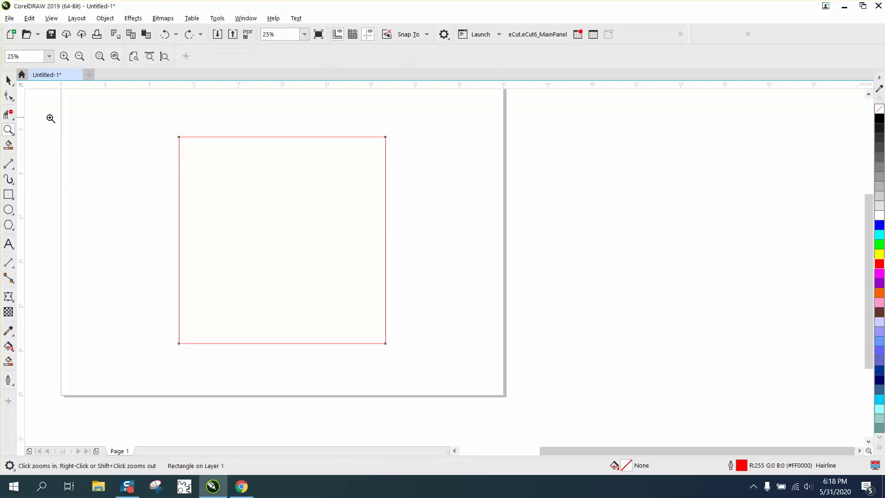
left_click(8, 194)
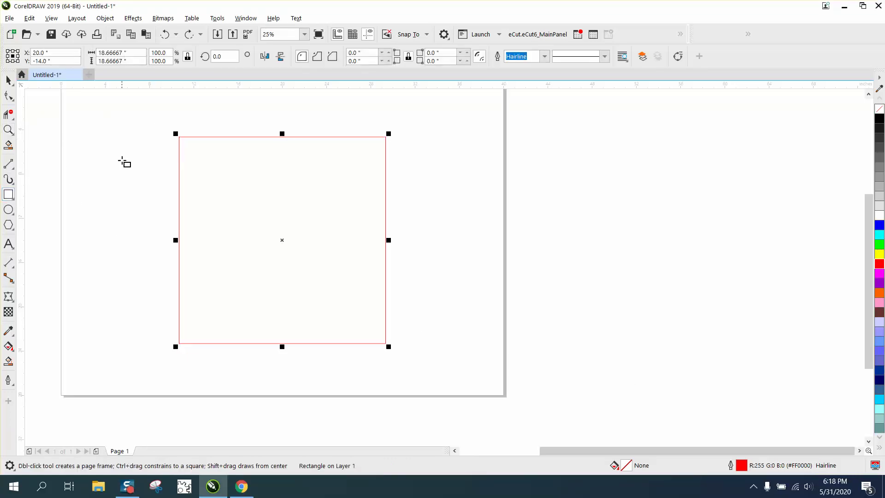
left_click(107, 18)
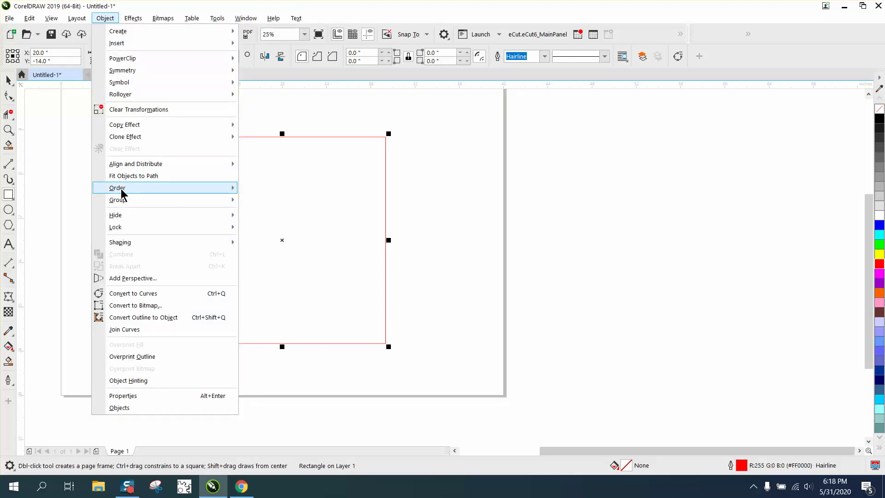
left_click(143, 293)
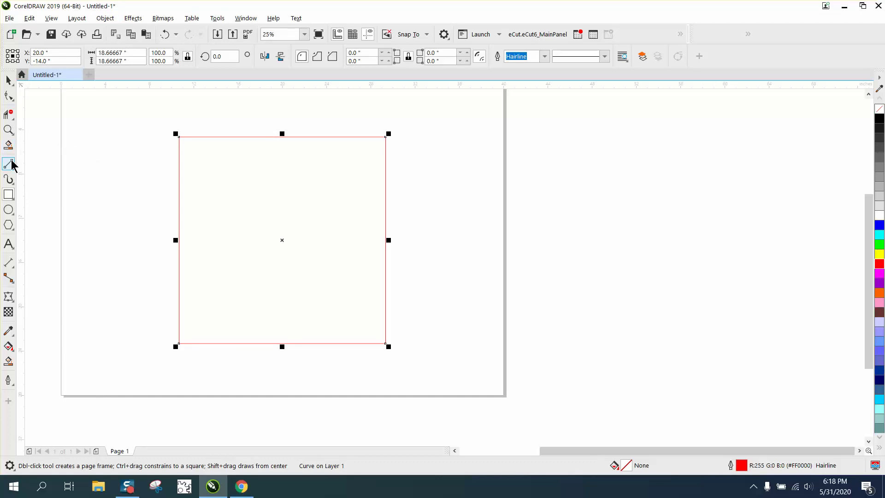
Step: Draw a 0.99-inch small square and center a copy on the big square's top edge
left_click_drag(116, 163, 133, 179)
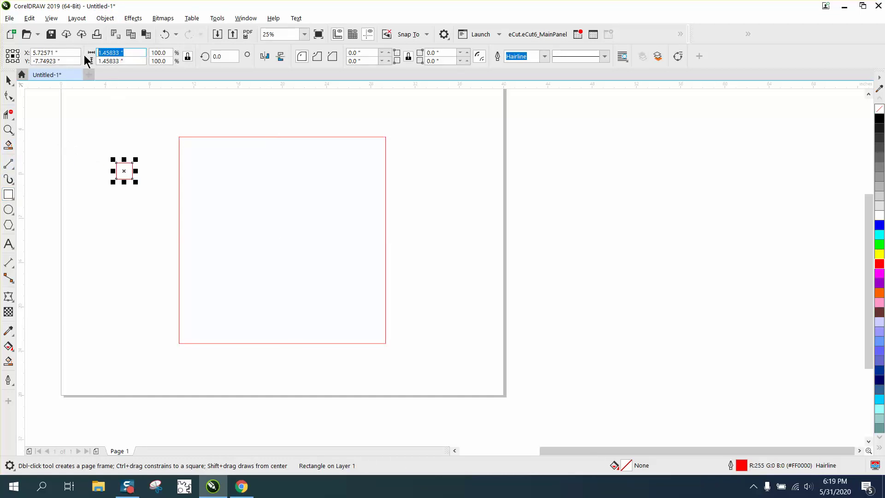
type("0.99")
key("Return")
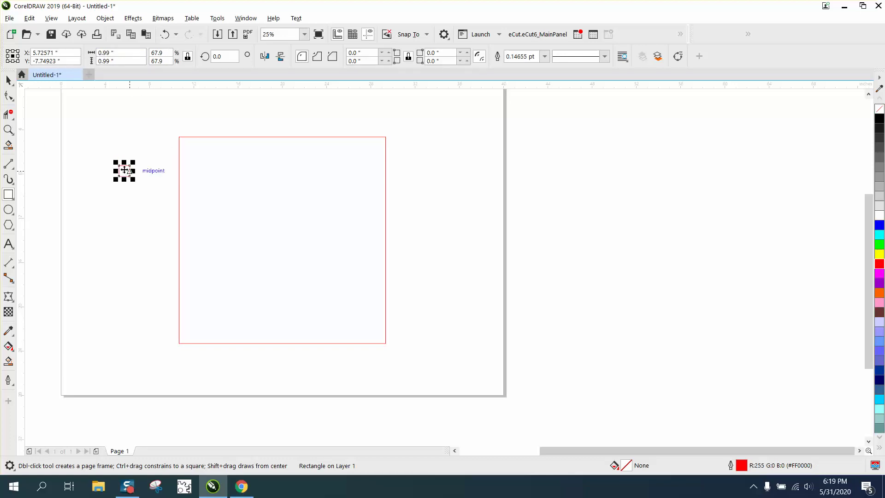
left_click_drag(124, 170, 329, 343)
Step: Move a small square onto the right edge, delete the stray copy, and zoom in
scroll(335, 343, "down", 2)
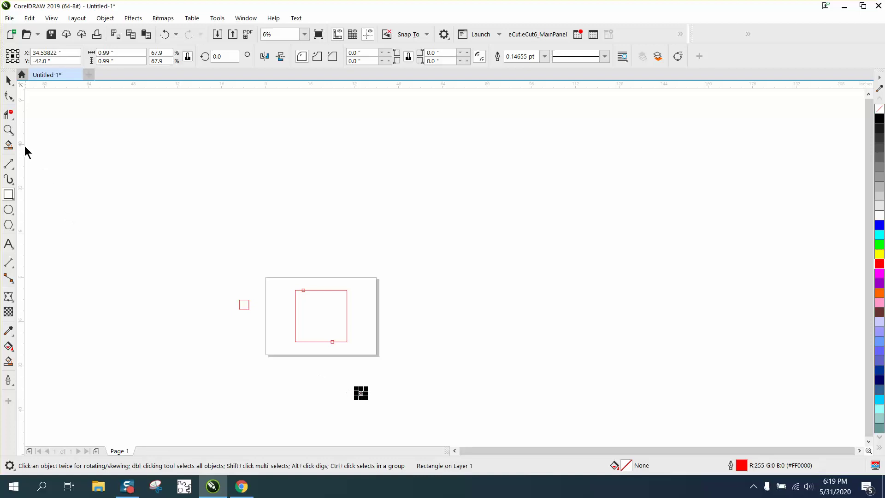
left_click(9, 130)
left_click_drag(253, 273, 335, 345)
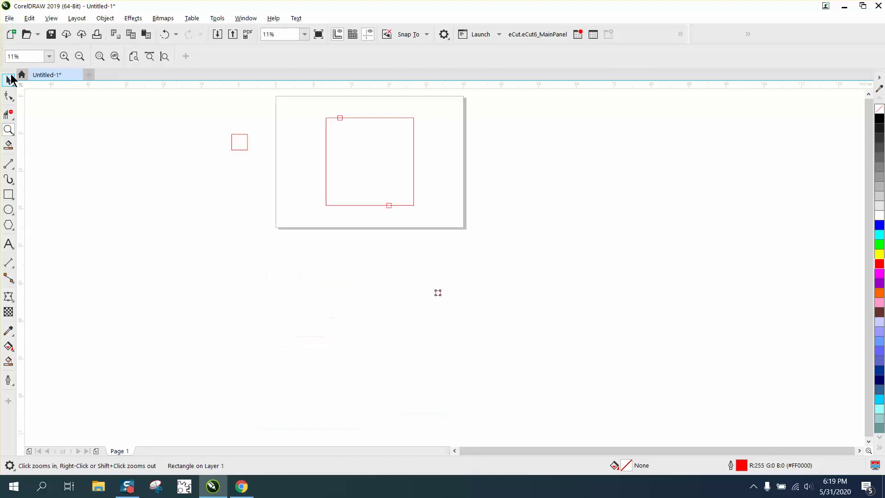
left_click(8, 80)
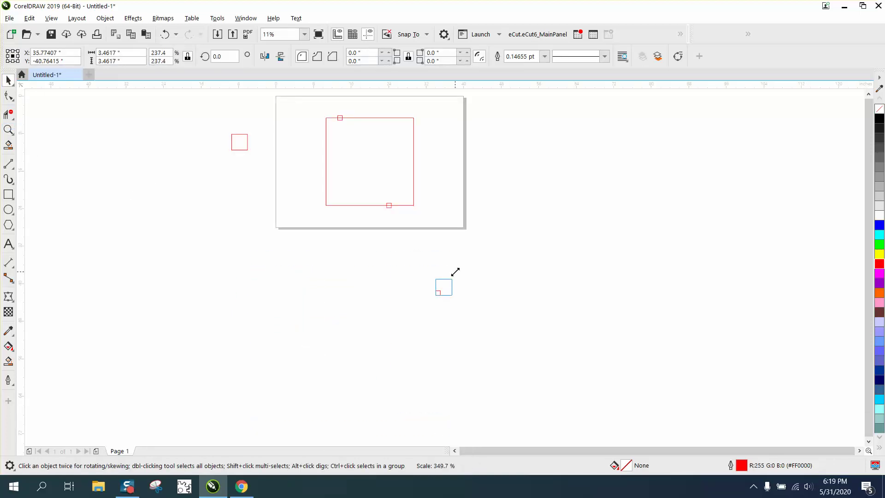
left_click_drag(444, 286, 415, 162)
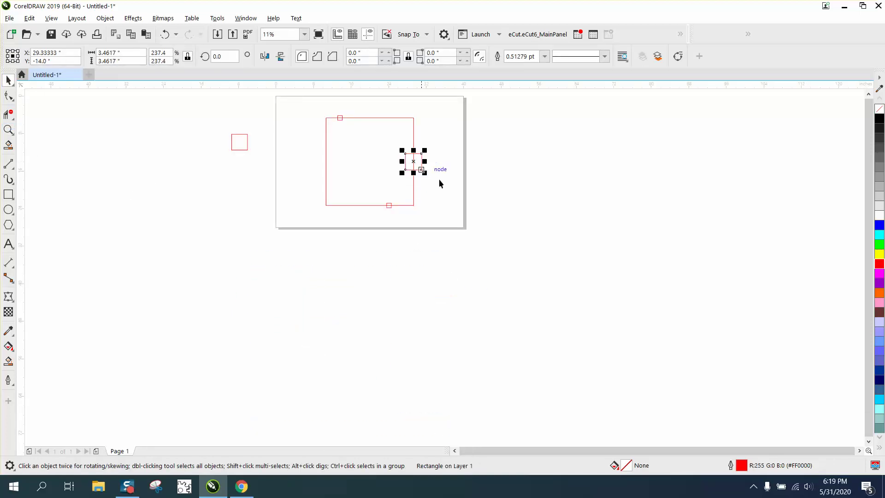
left_click(231, 146)
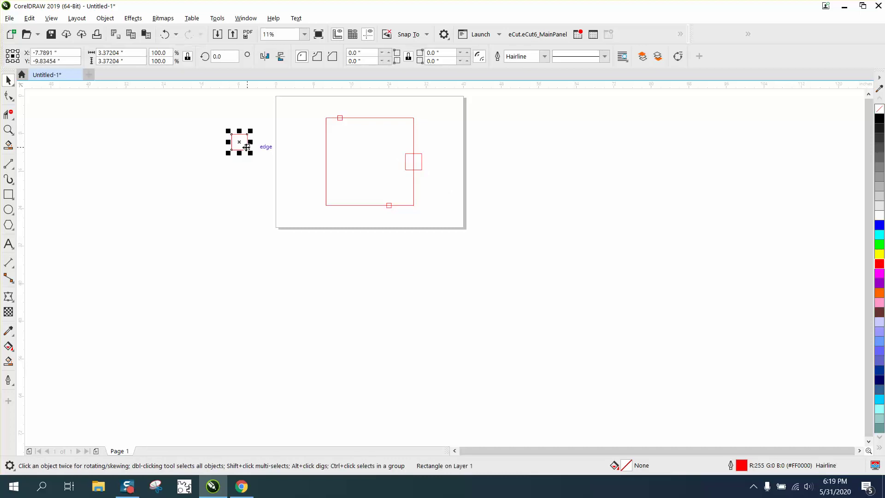
key("Delete")
left_click(11, 131)
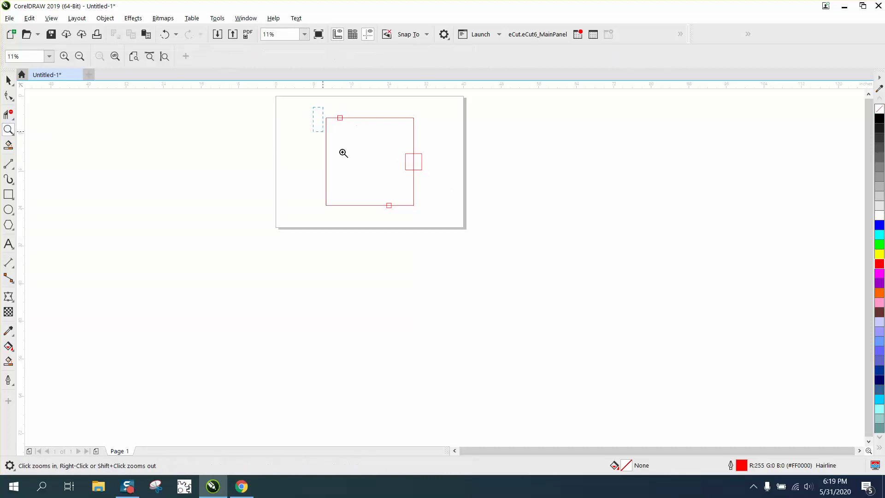
left_click(482, 249)
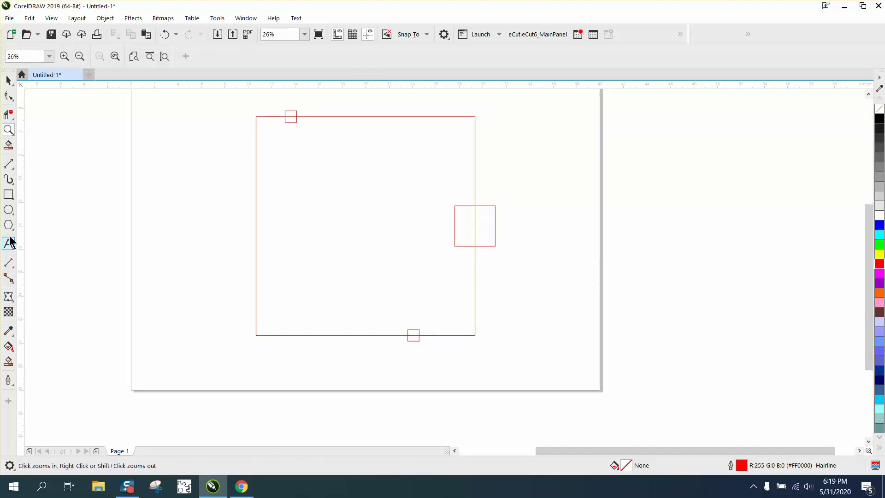
Step: Cut the outline segments inside the small squares, then delete the top, bottom and right squares
left_click(8, 116)
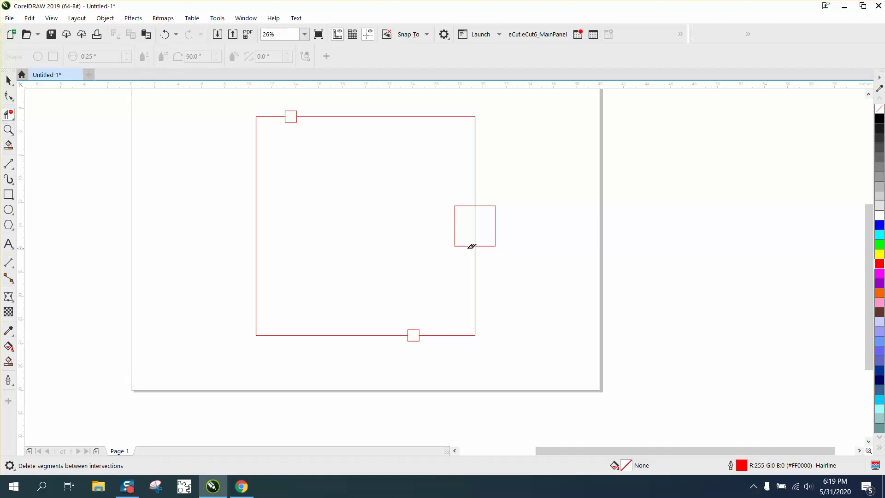
left_click(475, 228)
left_click(8, 80)
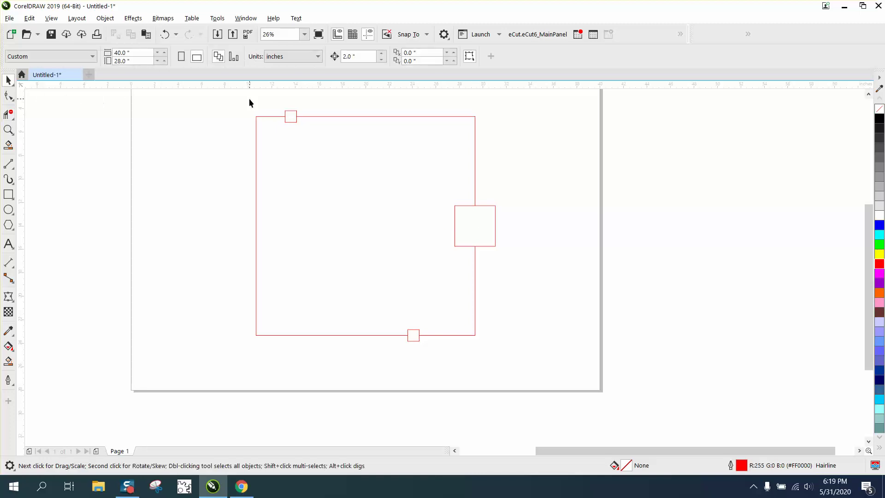
left_click(290, 122)
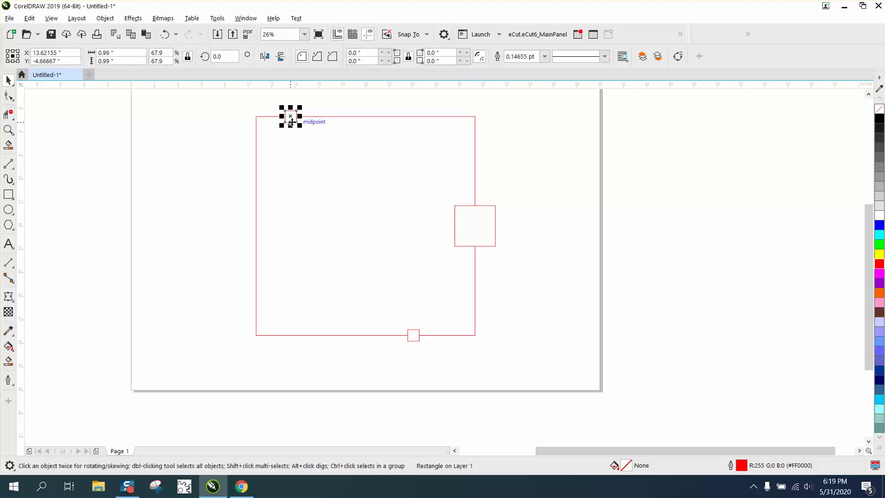
key("Delete")
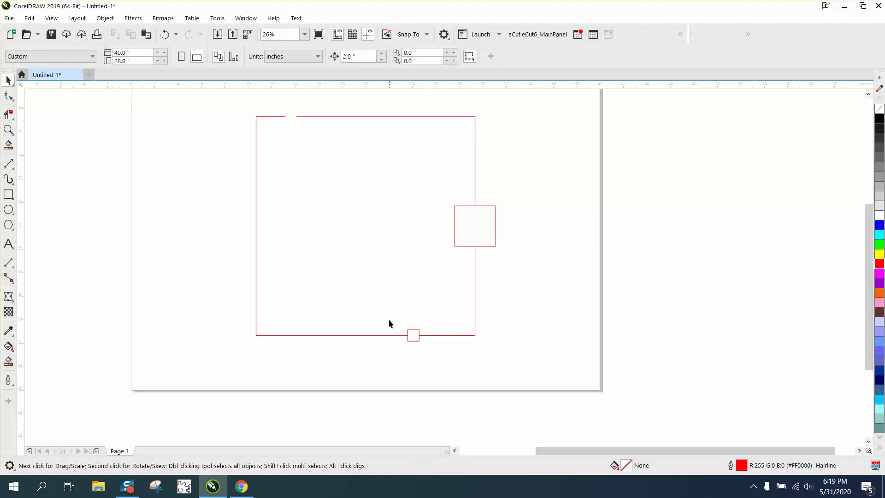
left_click(416, 332)
key("Delete")
left_click(480, 243)
key("Delete")
left_click(8, 96)
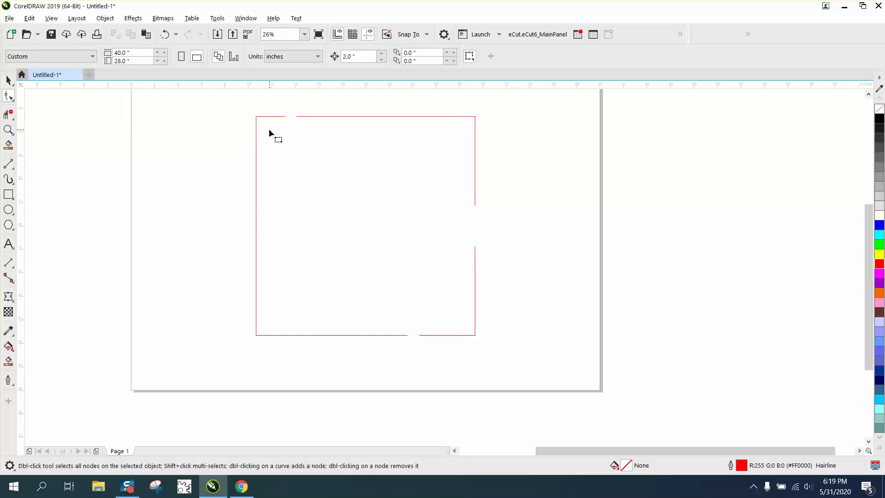
Step: Zoom into the bottom-edge gap and place a dimension line reading 0.99 inch across it
left_click(257, 134)
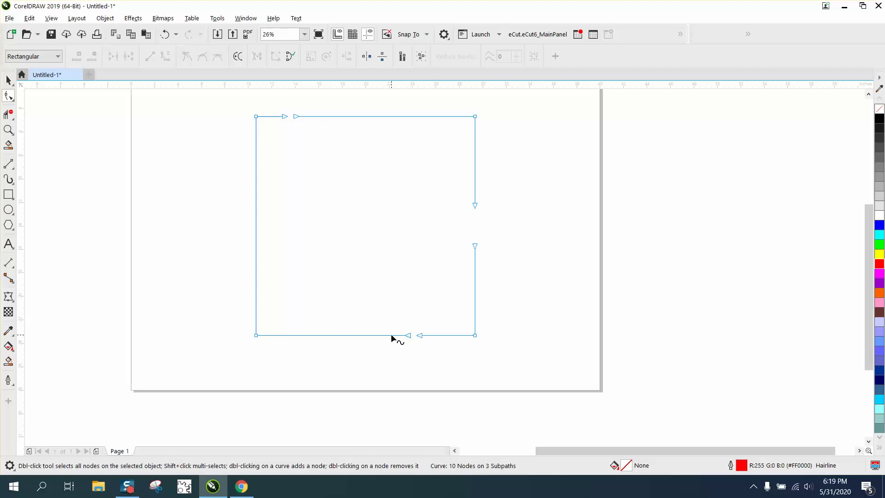
left_click(8, 130)
left_click_drag(385, 312, 469, 363)
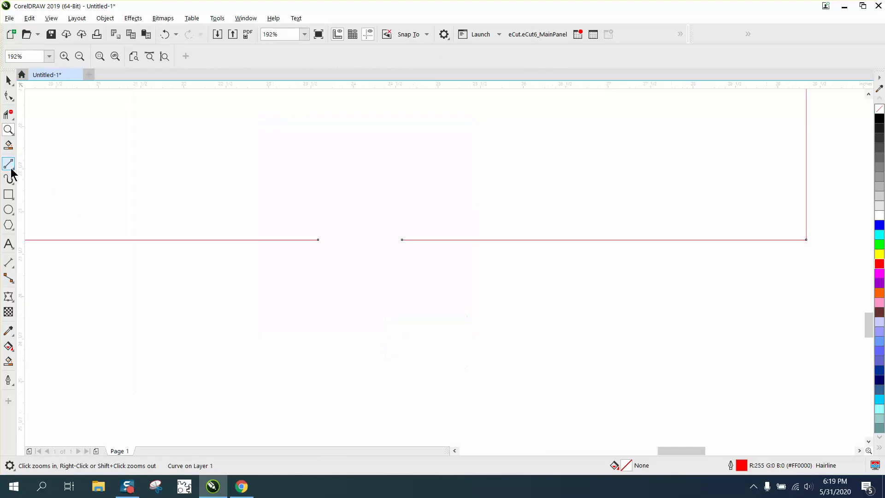
left_click(11, 168)
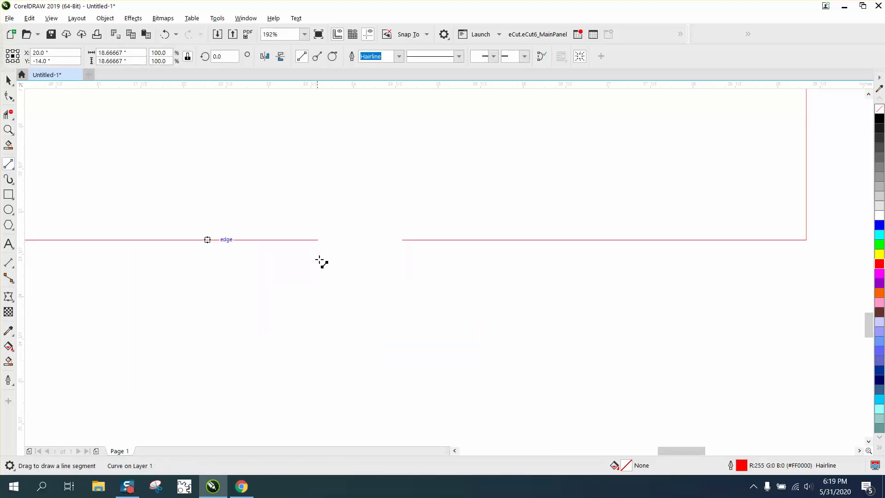
left_click(8, 275)
left_click_drag(317, 240, 403, 239)
left_click(403, 226)
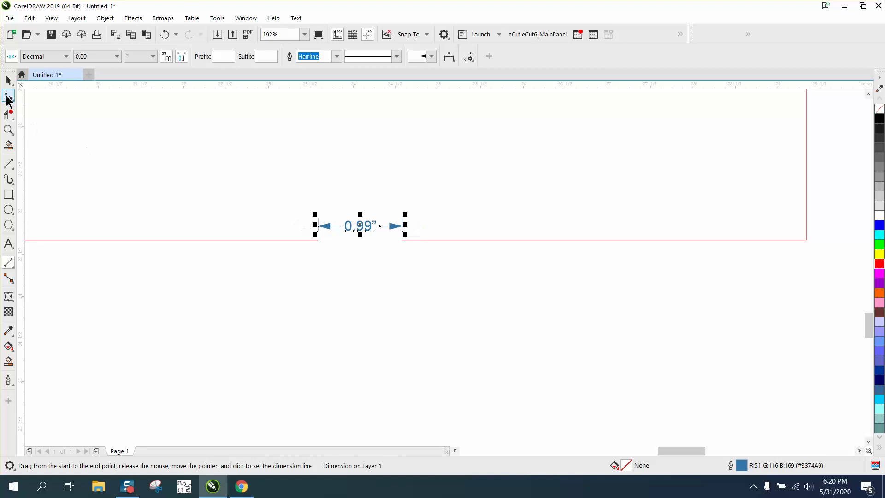
key("space")
Step: Select all nodes of the red outline with the Shape tool
left_click(366, 286)
scroll(372, 297, "down", 2)
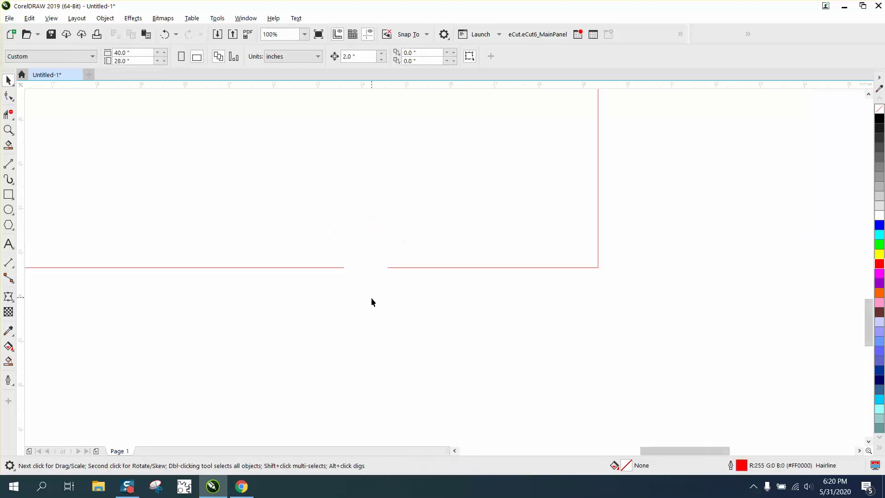
scroll(371, 298, "down", 2)
scroll(380, 295, "down", 1)
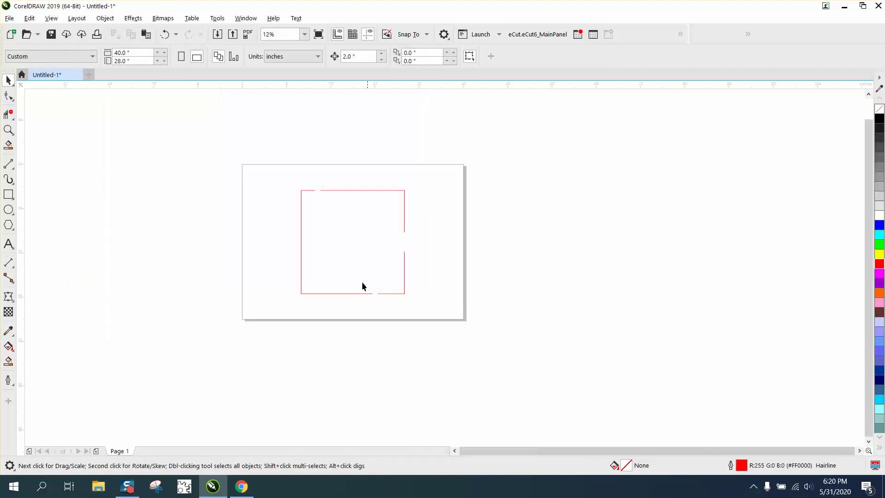
left_click(9, 95)
left_click(304, 190)
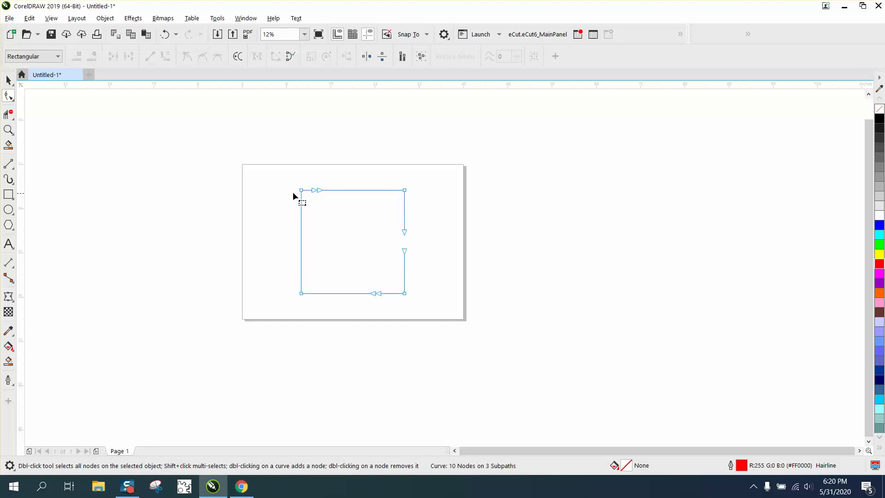
left_click_drag(461, 330, 462, 330)
Step: Apply Join Curves (Extend, 1.0-inch gap tolerance) to close the top and bottom gaps
left_click(247, 18)
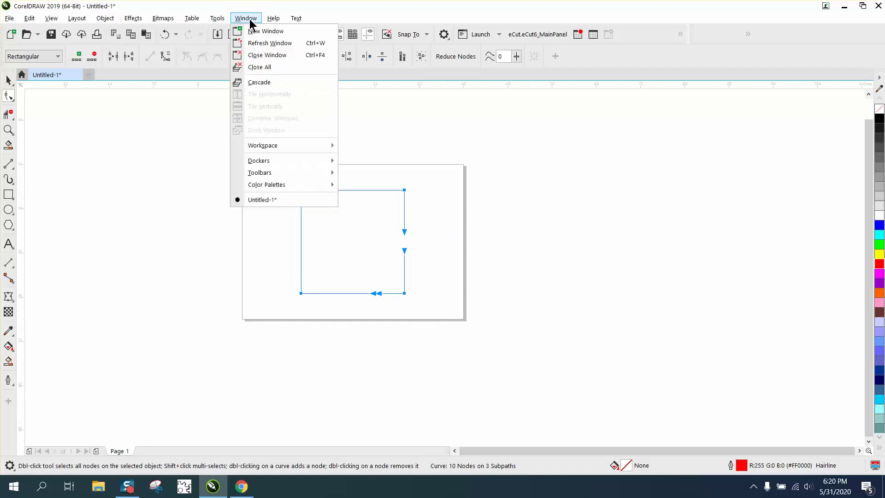
mouse_move(264, 165)
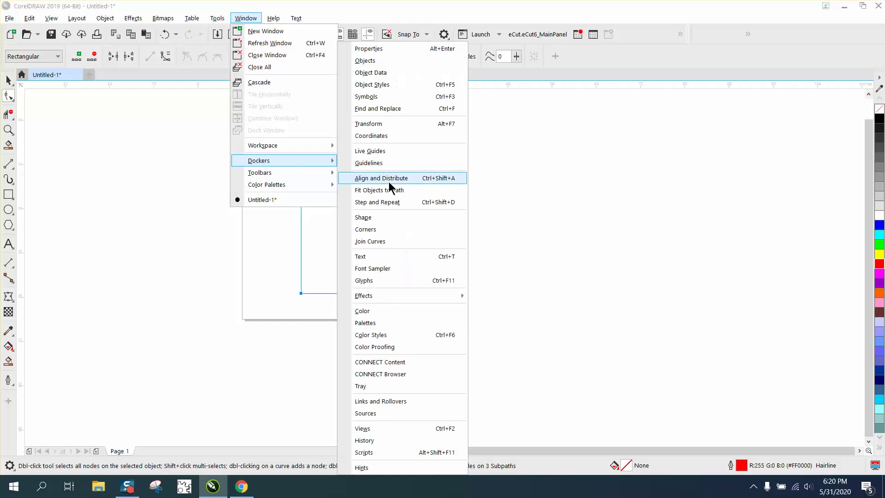
left_click(382, 243)
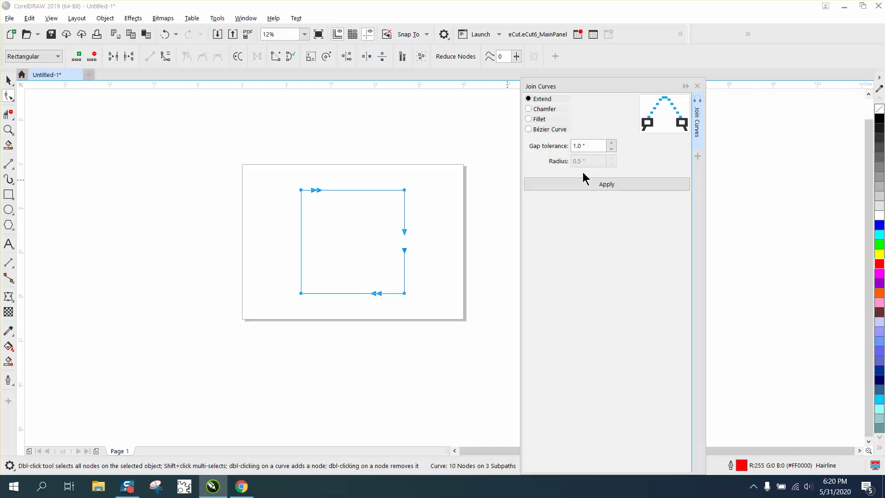
left_click(608, 187)
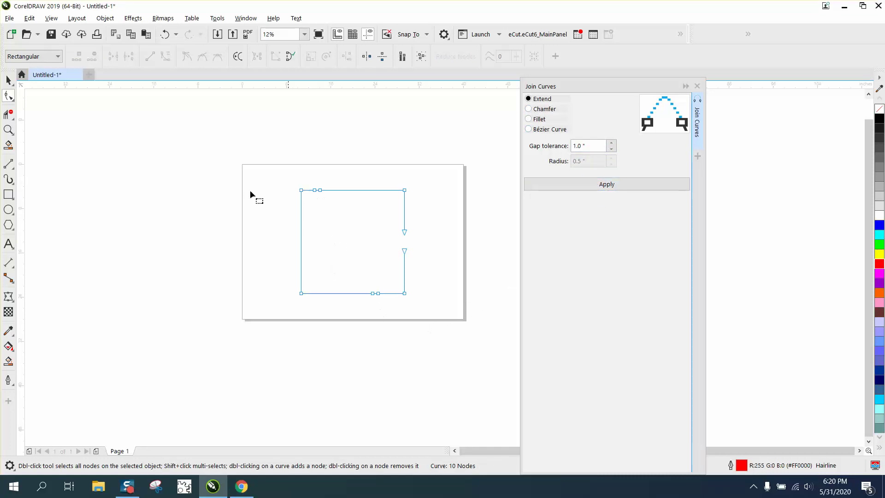
Step: Zoom in and delete the two extra nodes on the top edge
left_click(9, 130)
left_click_drag(291, 177, 480, 347)
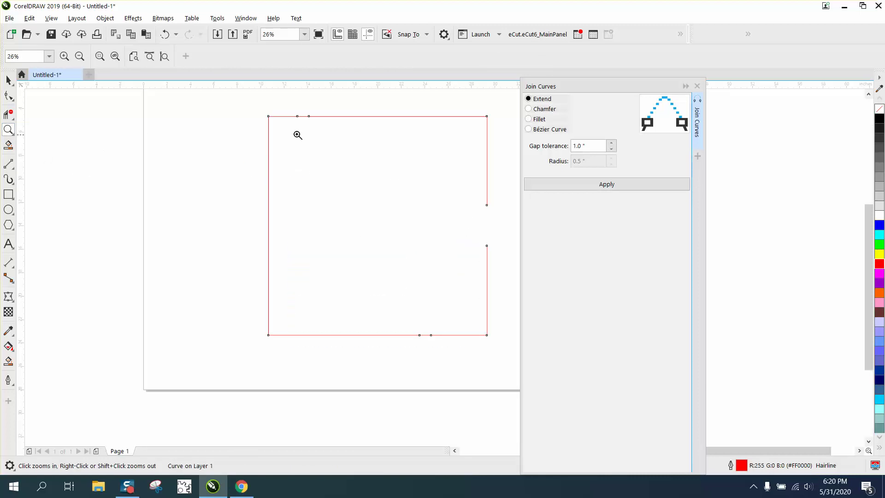
left_click_drag(298, 118, 354, 144)
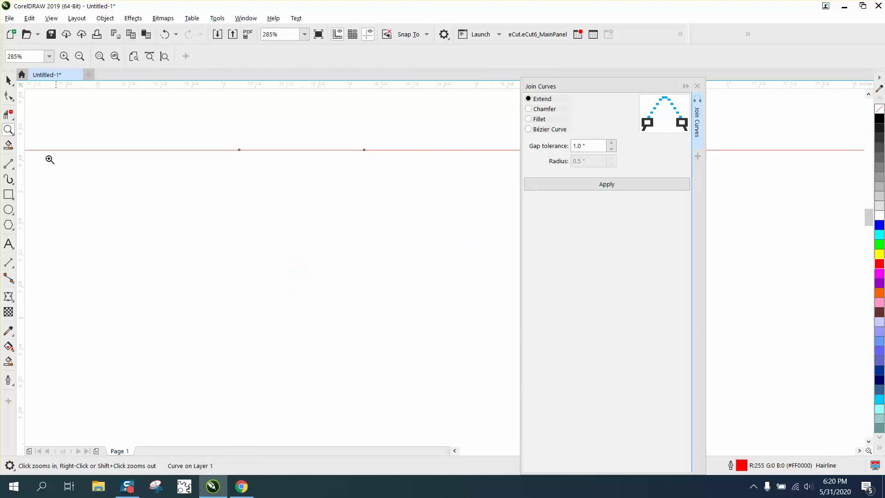
left_click(8, 95)
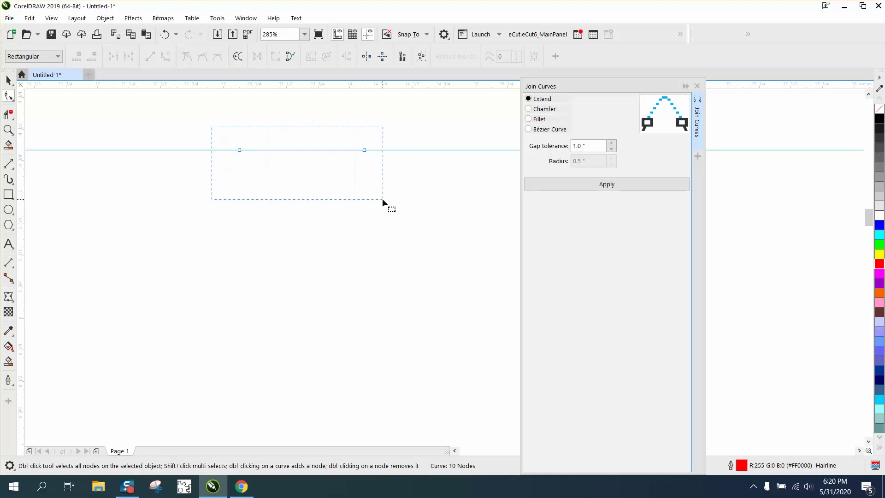
left_click_drag(382, 199, 382, 199)
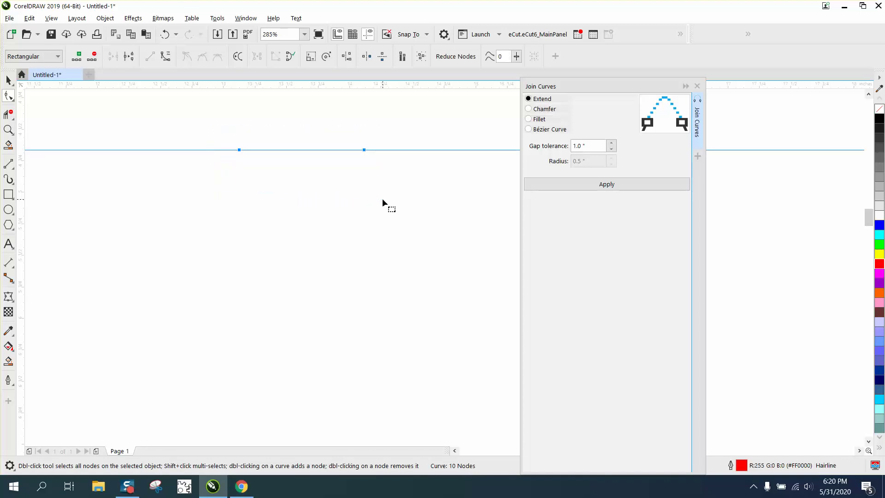
key("Delete")
Step: Delete the two extra nodes on the bottom edge
left_click(337, 150)
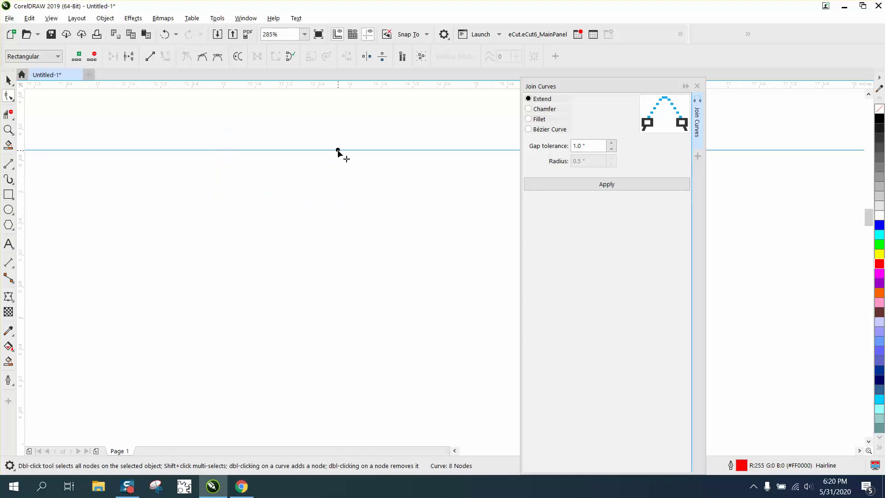
scroll(331, 150, "down", 7)
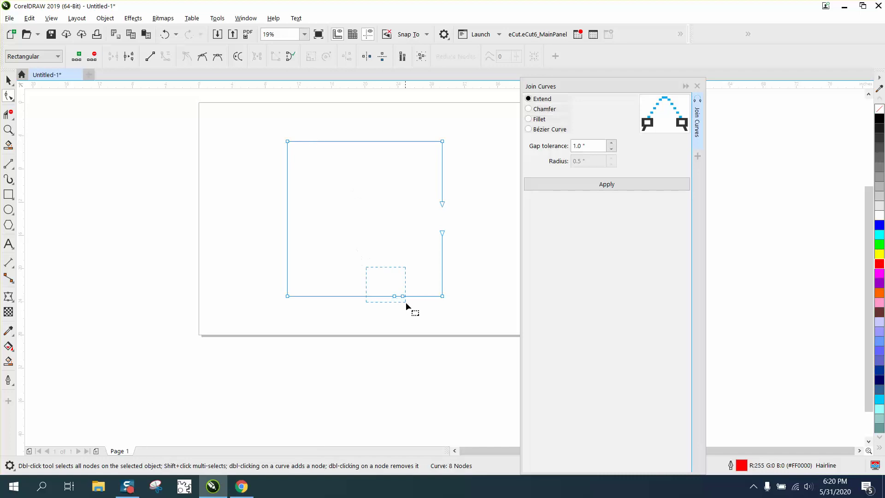
left_click_drag(406, 302, 414, 311)
key("Delete")
left_click(14, 267)
left_click(19, 265)
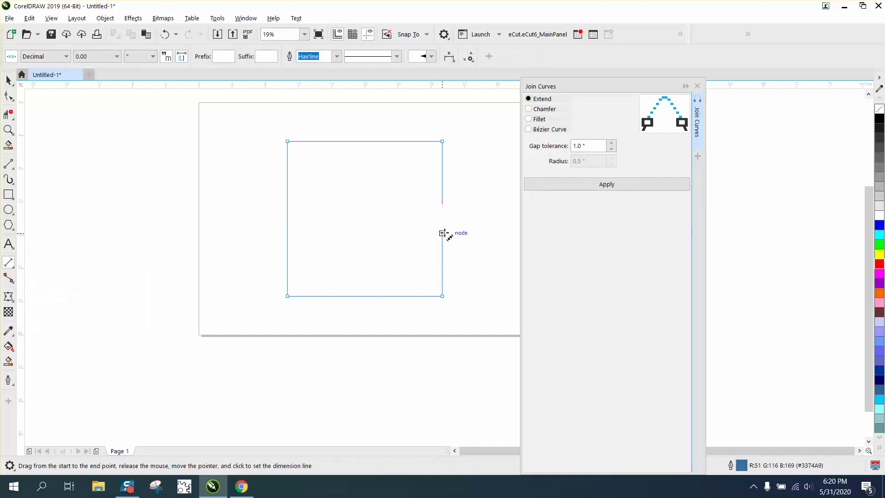
left_click_drag(444, 228, 444, 203)
left_click(404, 207)
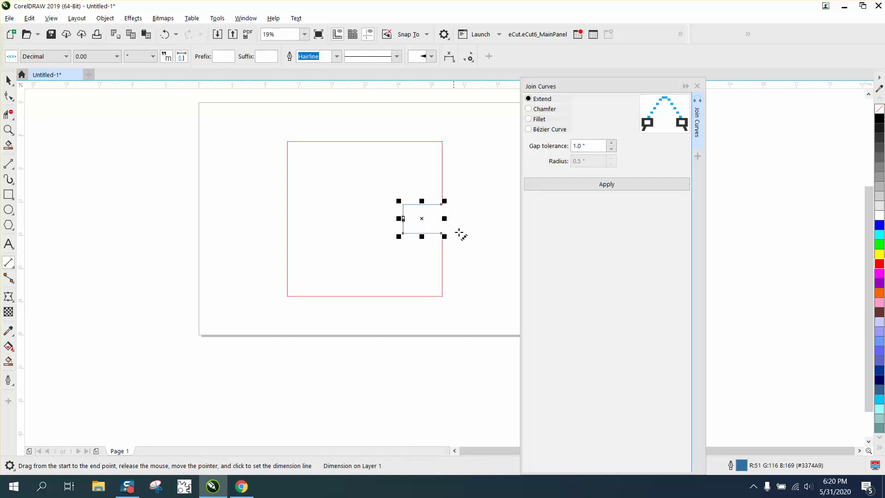
left_click(10, 130)
left_click_drag(368, 190, 446, 251)
right_click(435, 253)
right_click(376, 243)
left_click(7, 81)
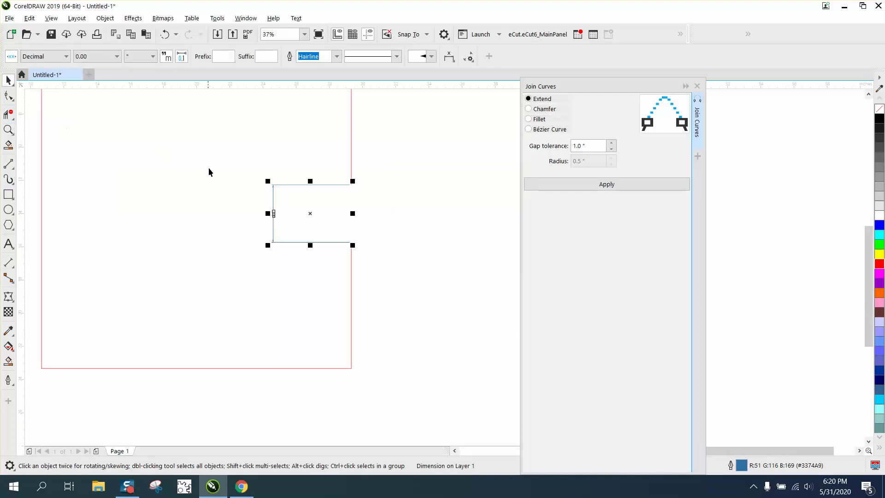
key("Delete")
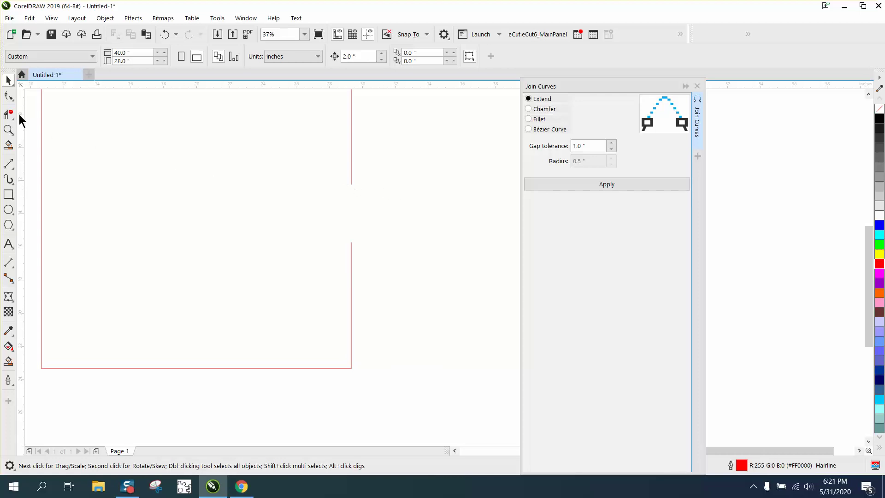
Step: Join the right-edge end nodes with a 4-inch gap tolerance and delete the leftover nodes
key("F10")
left_click(350, 178)
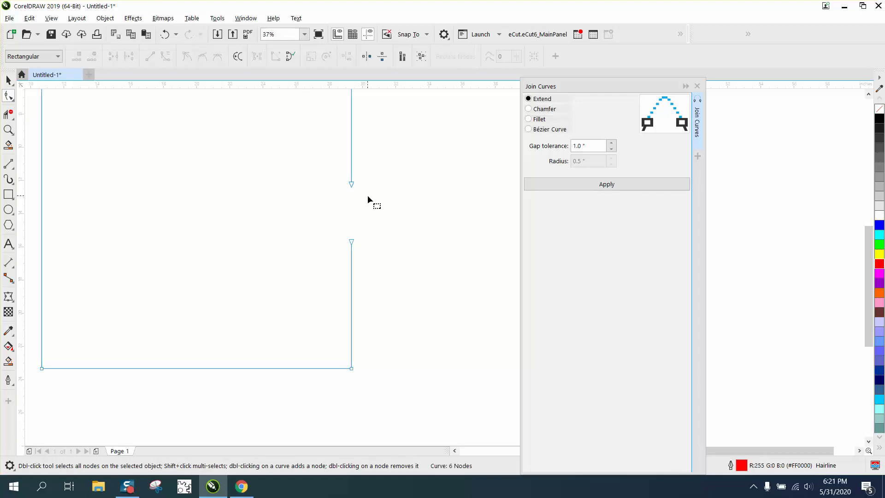
scroll(381, 212, "down", 4)
left_click_drag(401, 238, 401, 239)
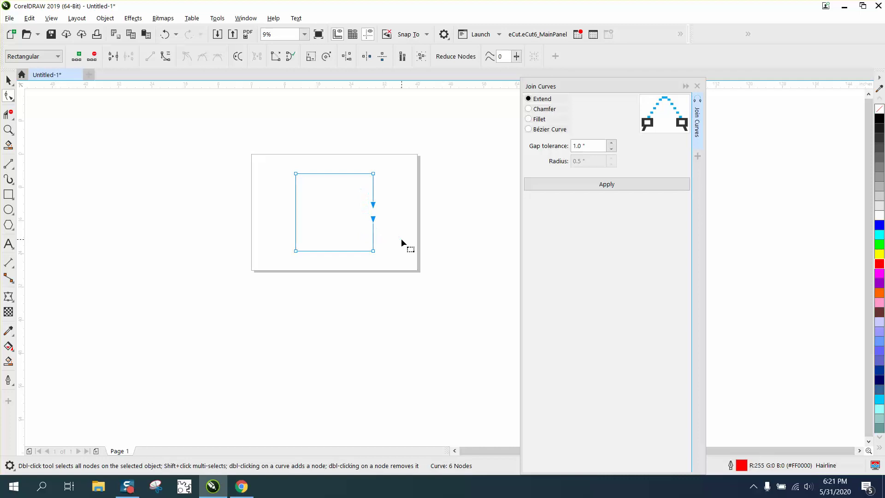
double_click(578, 146)
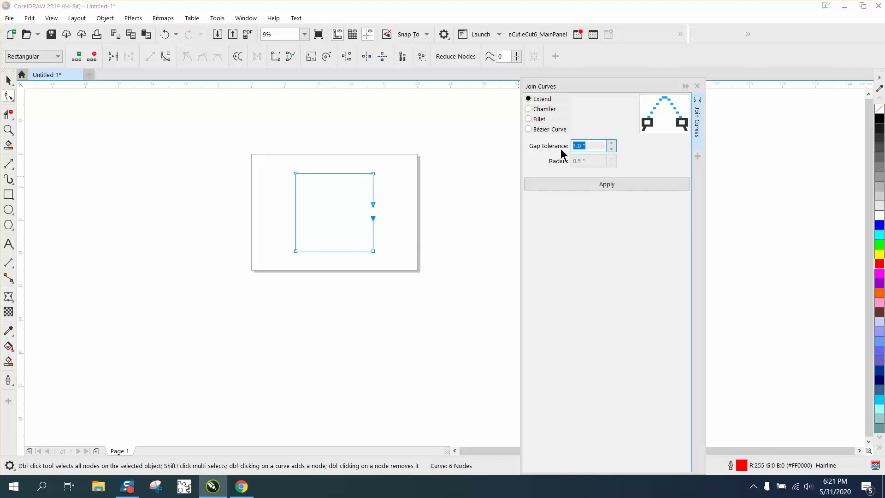
type("4")
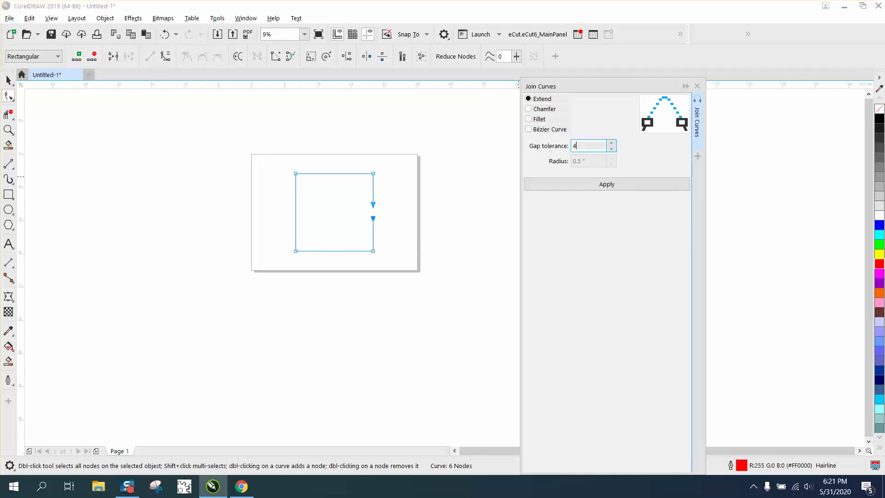
left_click(610, 187)
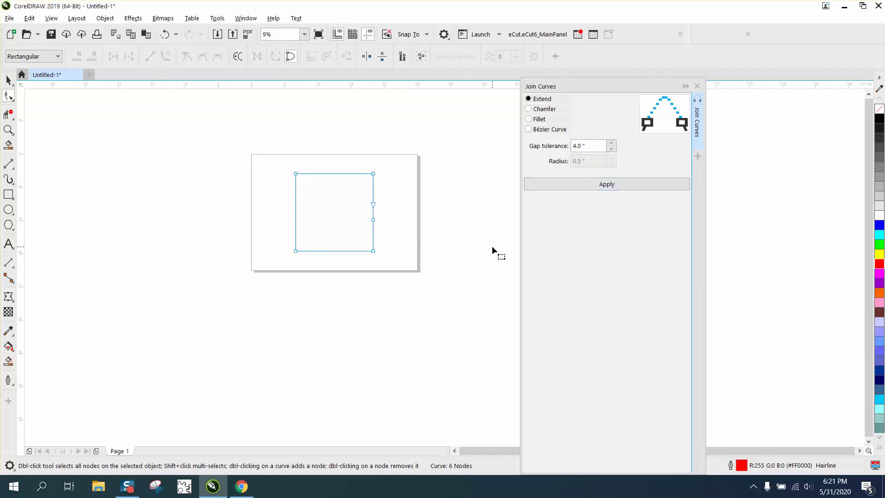
left_click_drag(354, 226, 346, 227)
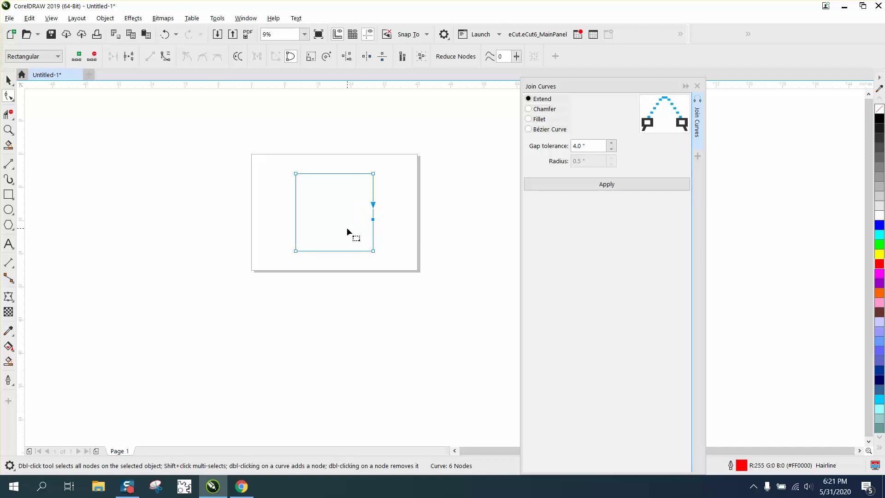
key("Delete")
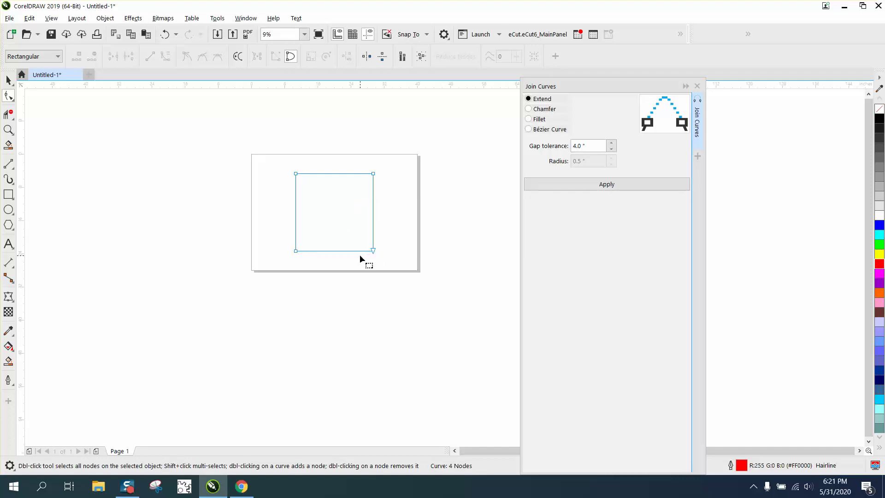
Step: Zoom in, select the square's corner nodes, and break the curve at every corner
left_click(8, 129)
left_click_drag(292, 158, 449, 290)
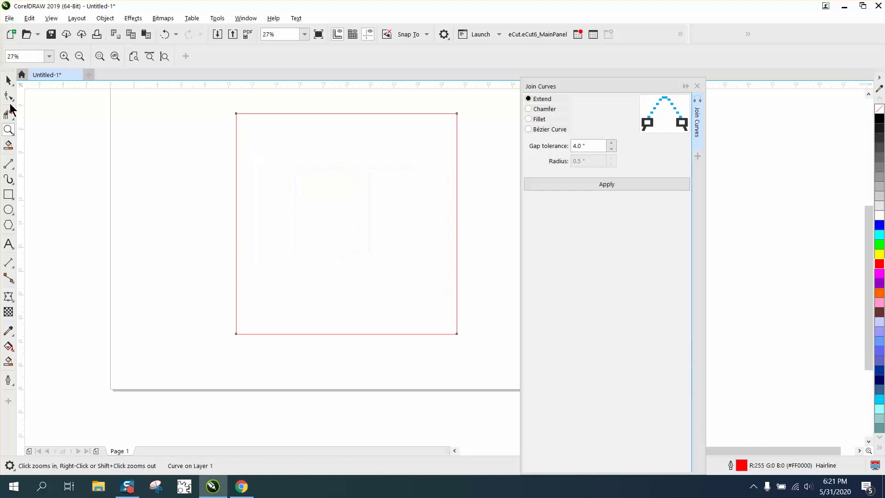
left_click(8, 96)
left_click_drag(456, 333, 482, 358)
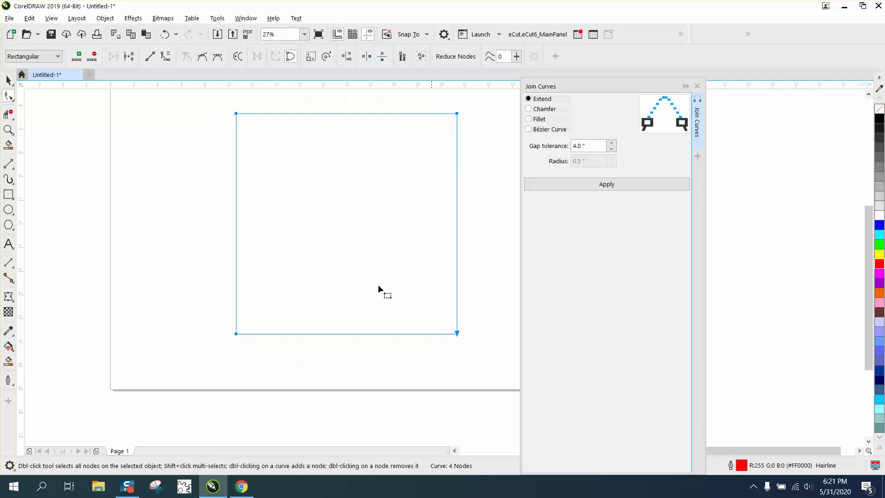
left_click(129, 56)
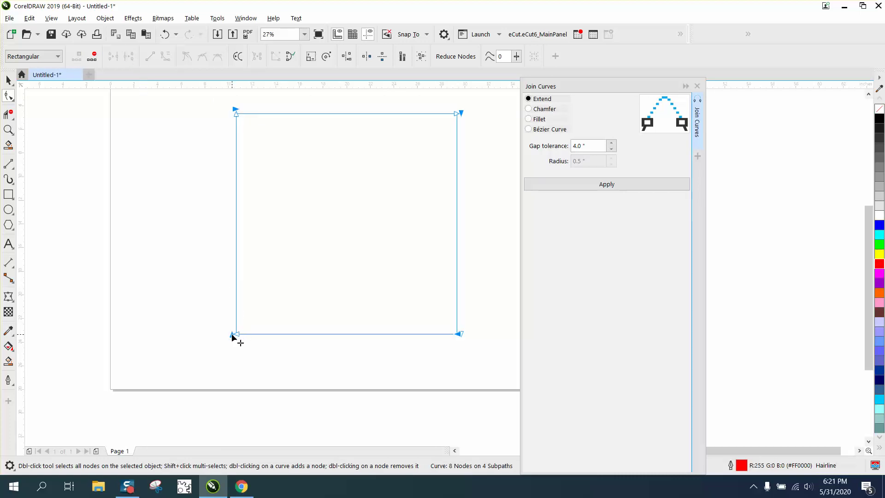
Step: Drag the left side's bottom end outward so the side slants
left_click_drag(234, 337, 200, 339)
left_click(165, 34)
left_click(161, 106)
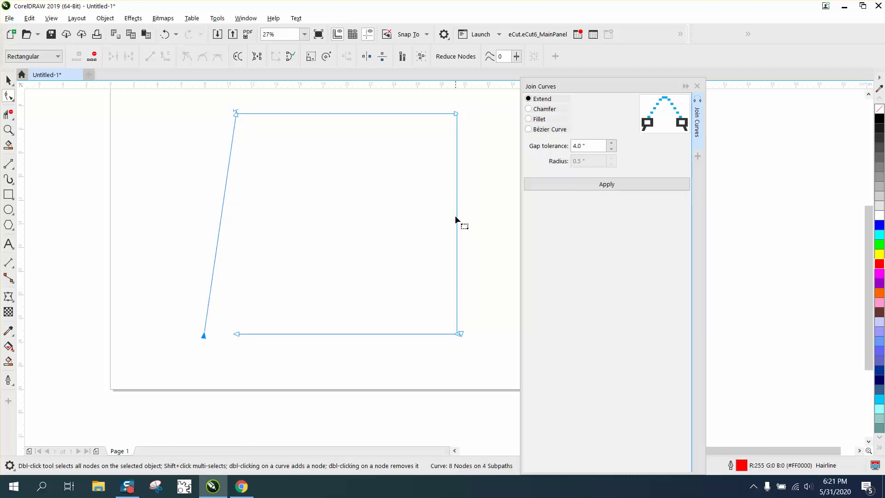
Step: Snap the slanted side's top end onto the top edge and join the bottom-left ends with Join Curves
left_click_drag(236, 118, 186, 118)
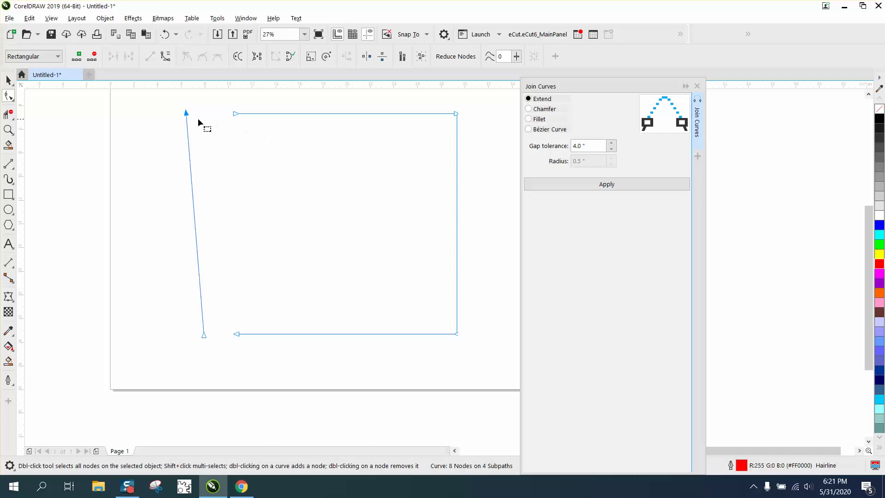
left_click_drag(187, 117, 235, 114)
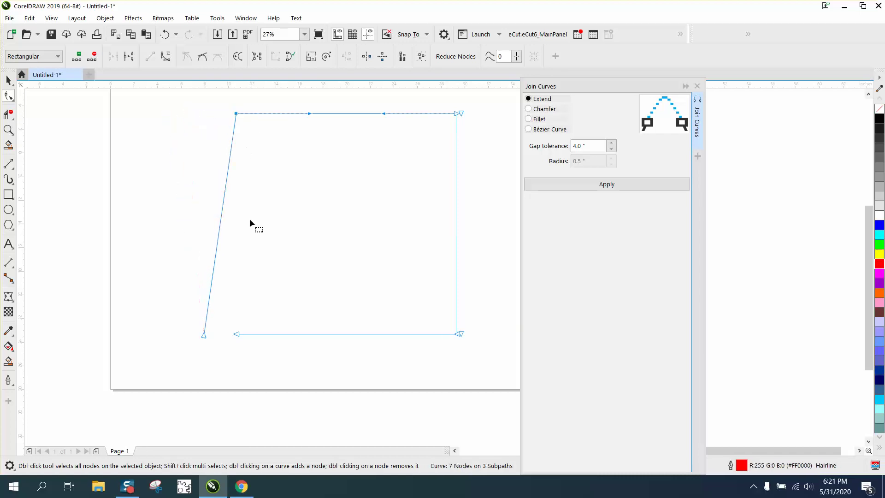
left_click_drag(258, 349, 258, 350)
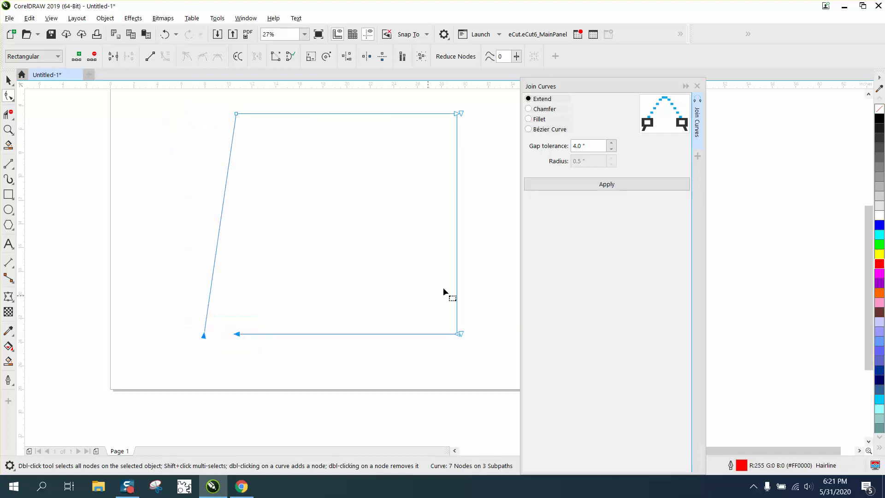
left_click(594, 187)
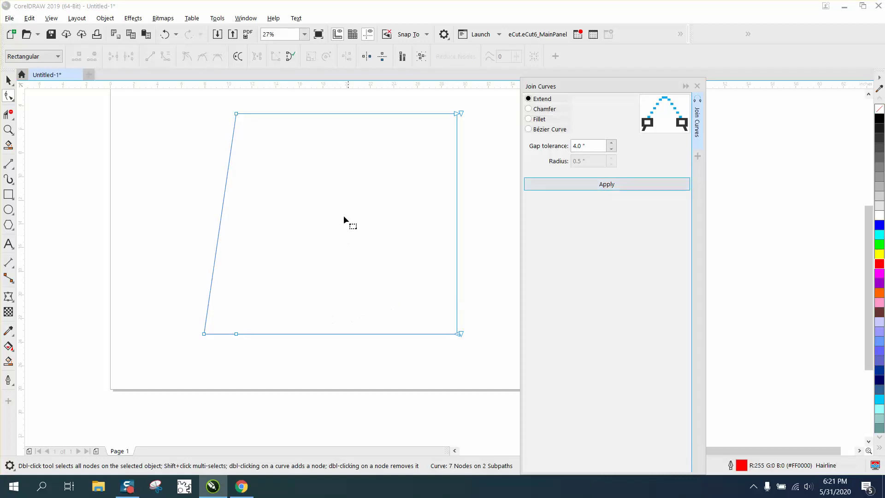